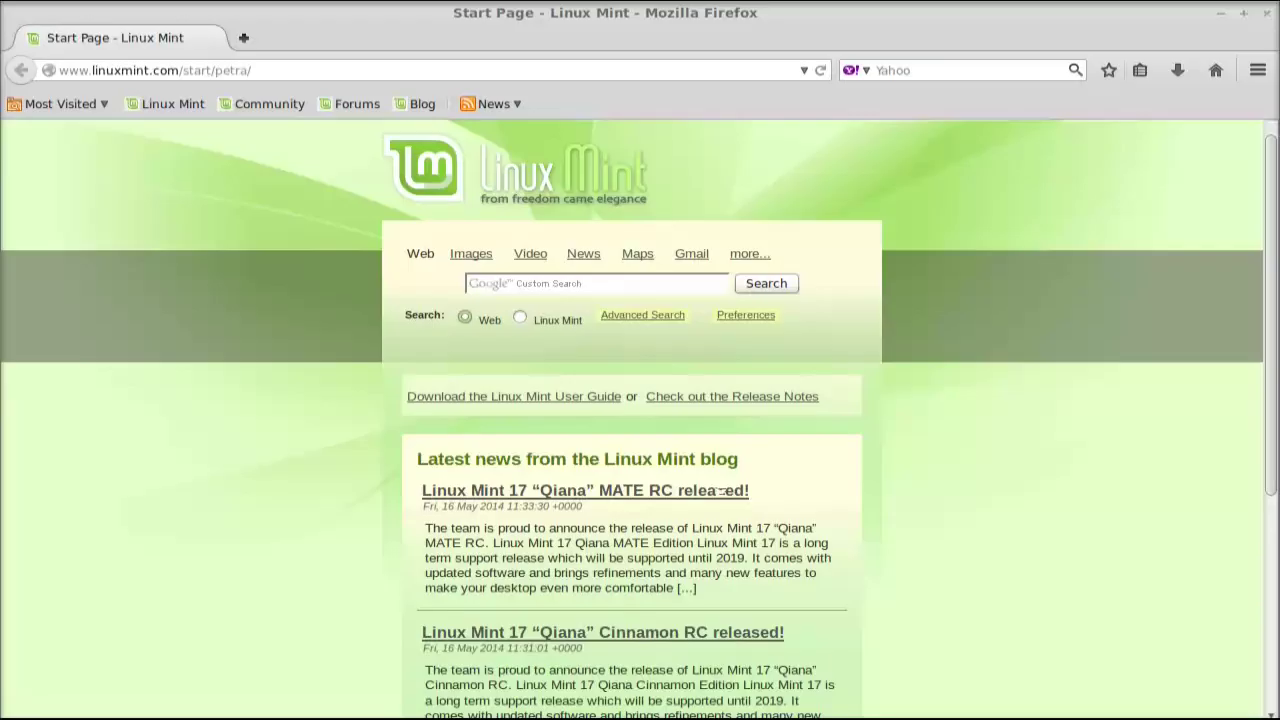
# Load store.steampowered.com in Firefox in place of the Linux Mint start page.
pyautogui.click(309, 70)
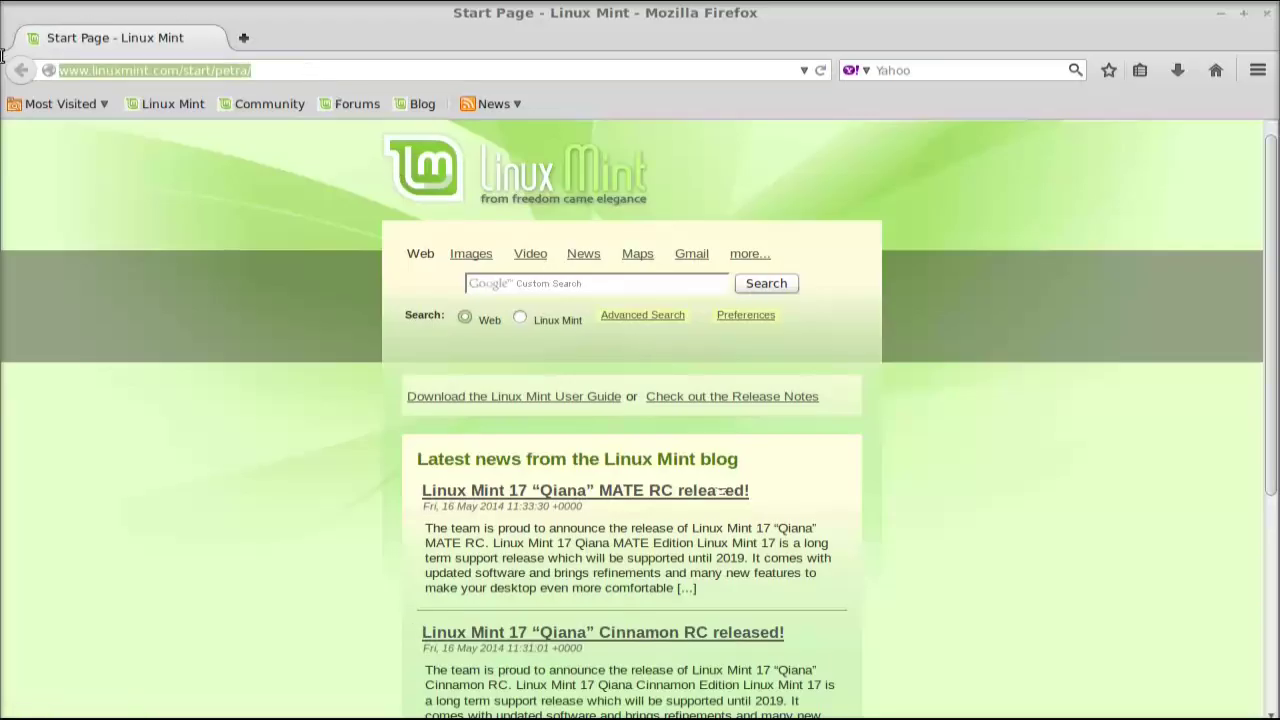
pyautogui.press('BackSpace')
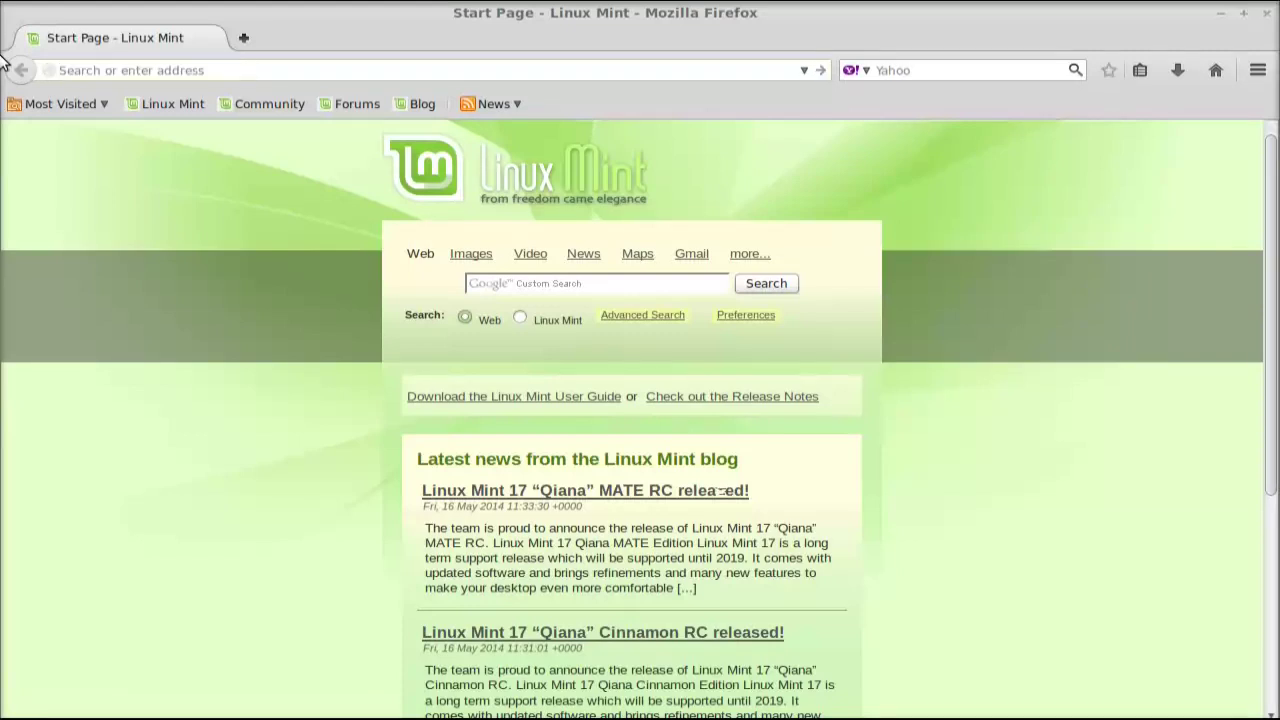
pyautogui.write('store.s')
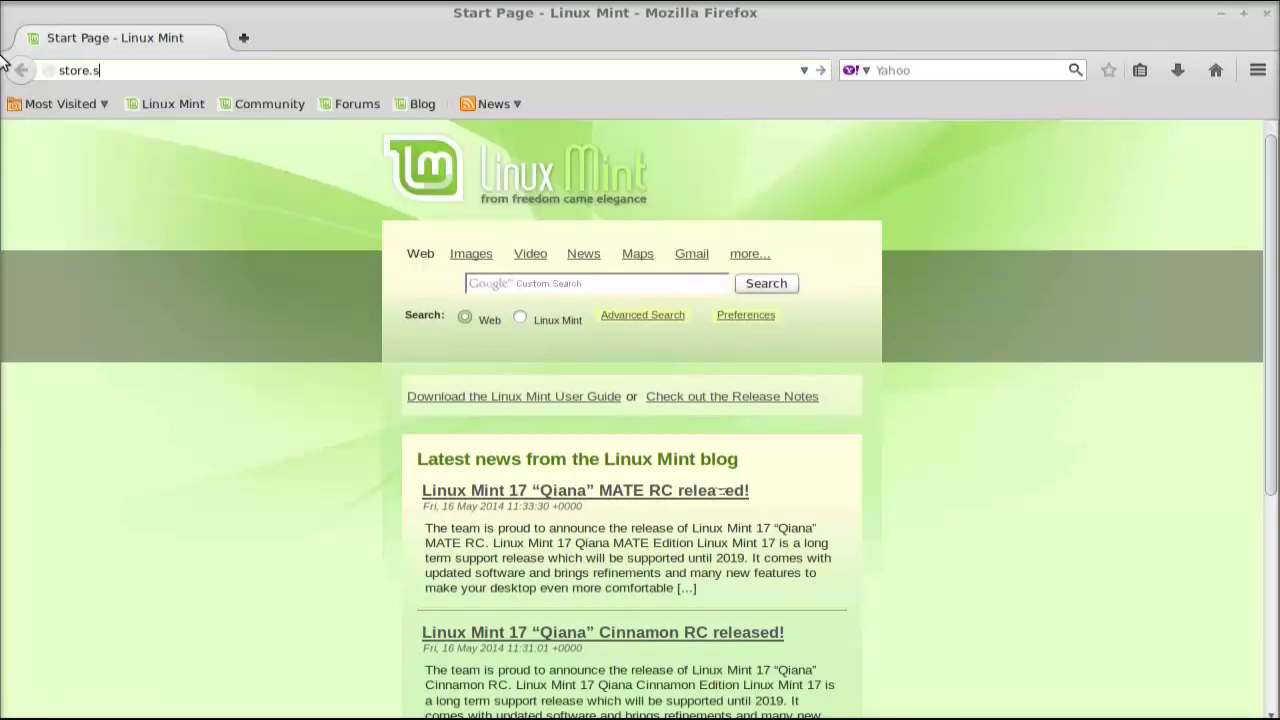
pyautogui.write('teampowered.com')
pyautogui.press('Return')
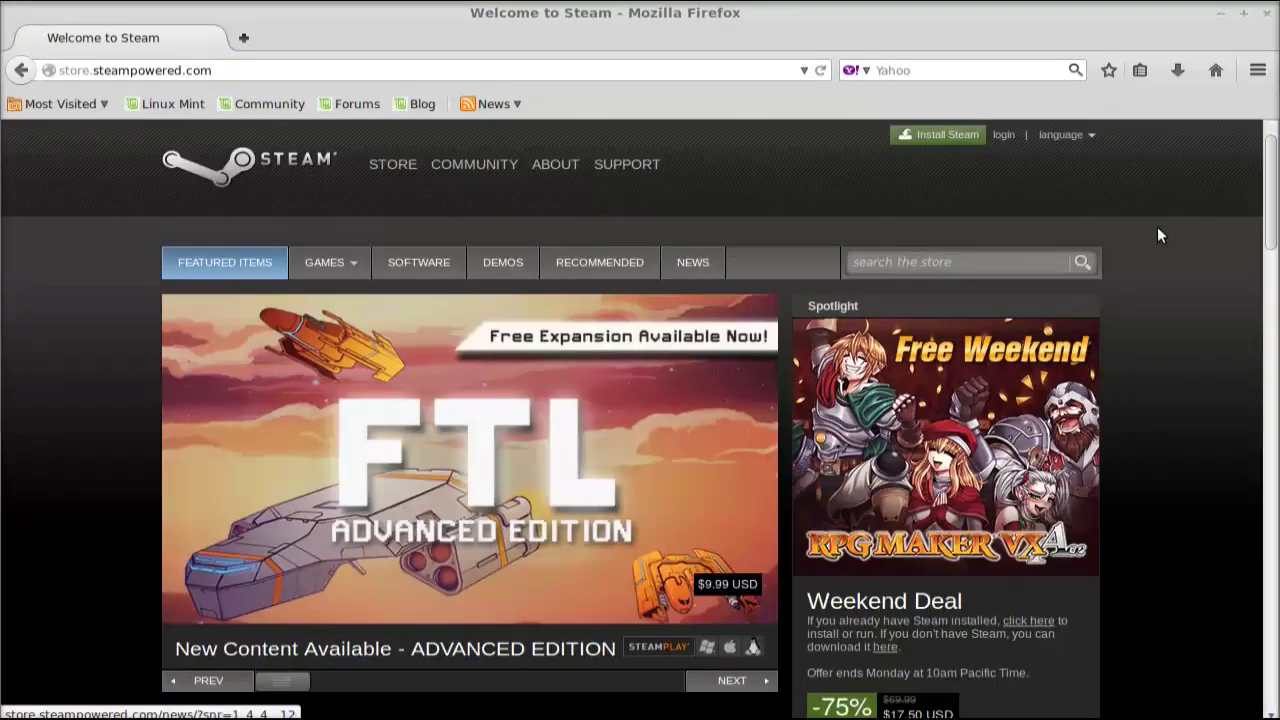
# Download the Steam installer via Install Steam Now, then close Firefox.
pyautogui.moveTo(1274, 172); pyautogui.dragTo(1272, 543)
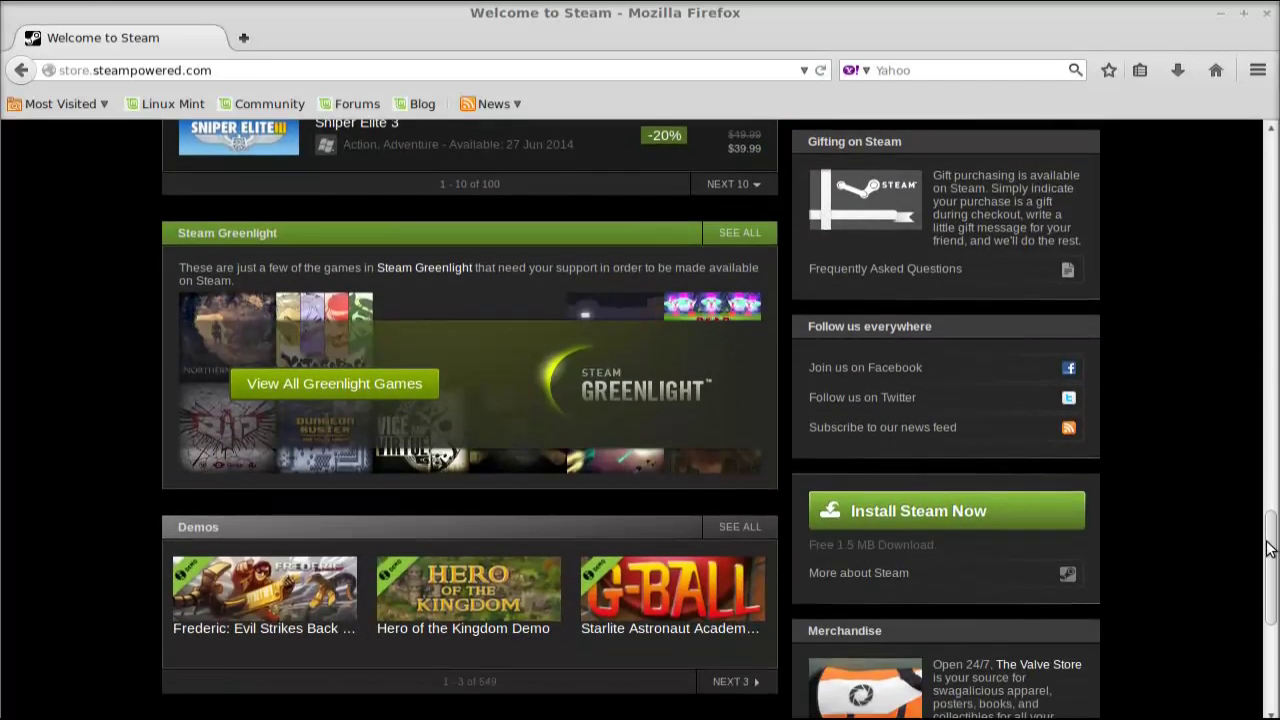
pyautogui.click(978, 510)
pyautogui.click(816, 504)
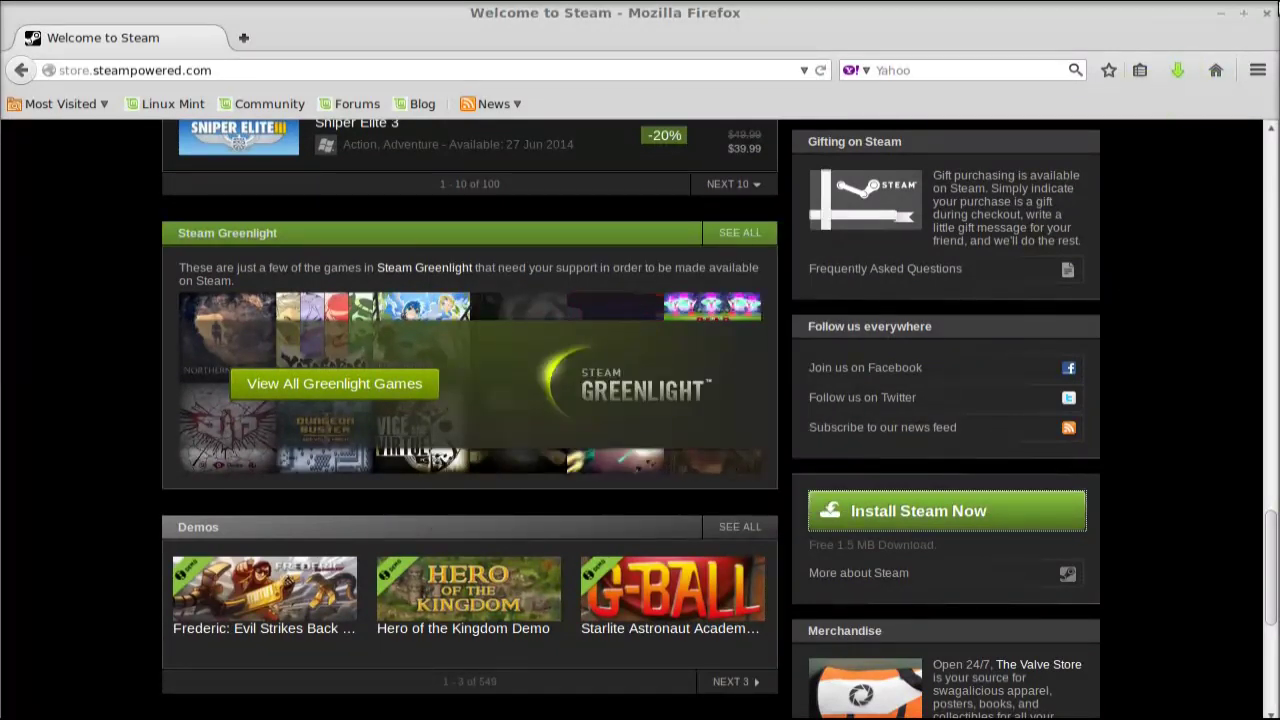
pyautogui.click(1267, 12)
# Locate steam_latest.deb in the home Downloads folder and bring up its actions menu.
pyautogui.click(153, 270)
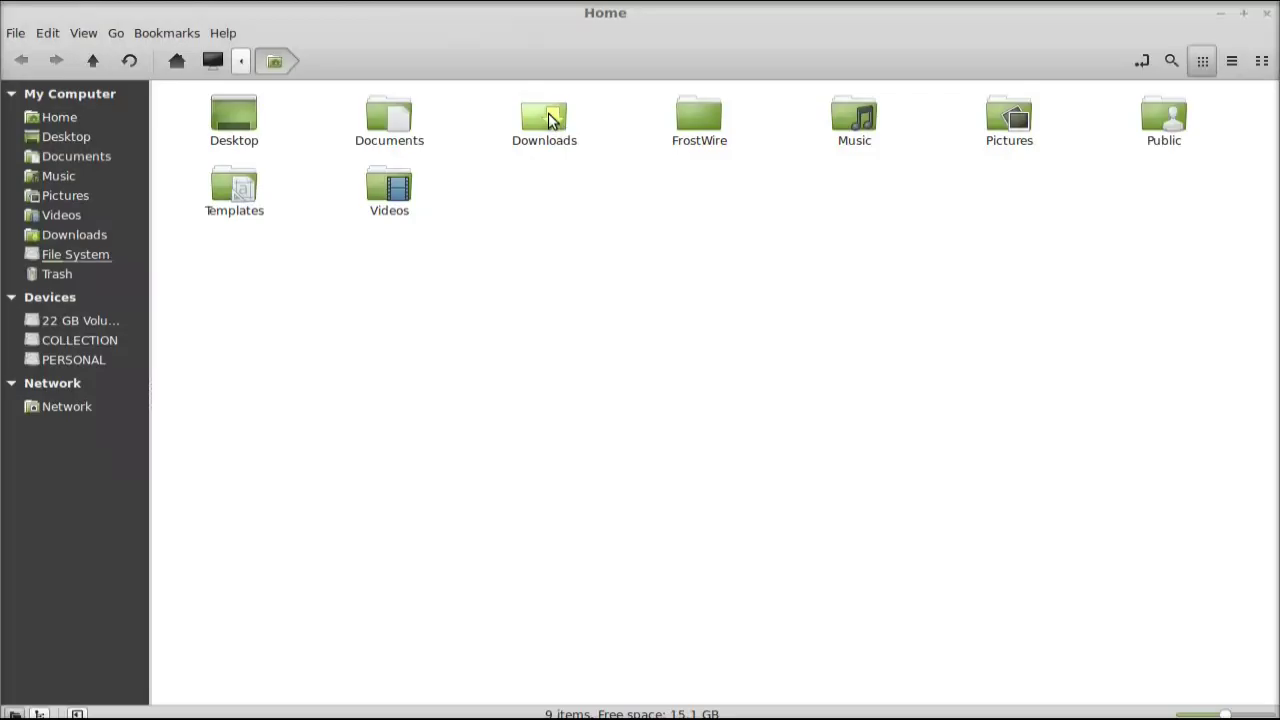
pyautogui.doubleClick(543, 125)
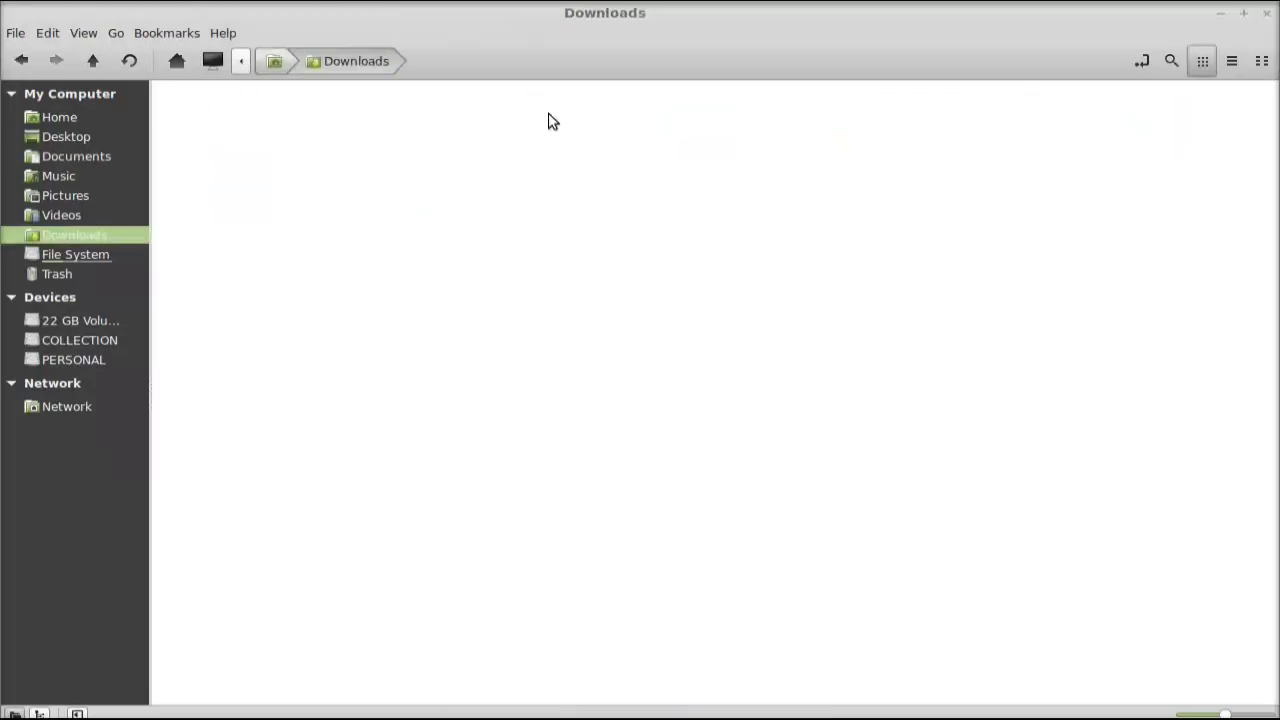
pyautogui.click(242, 134)
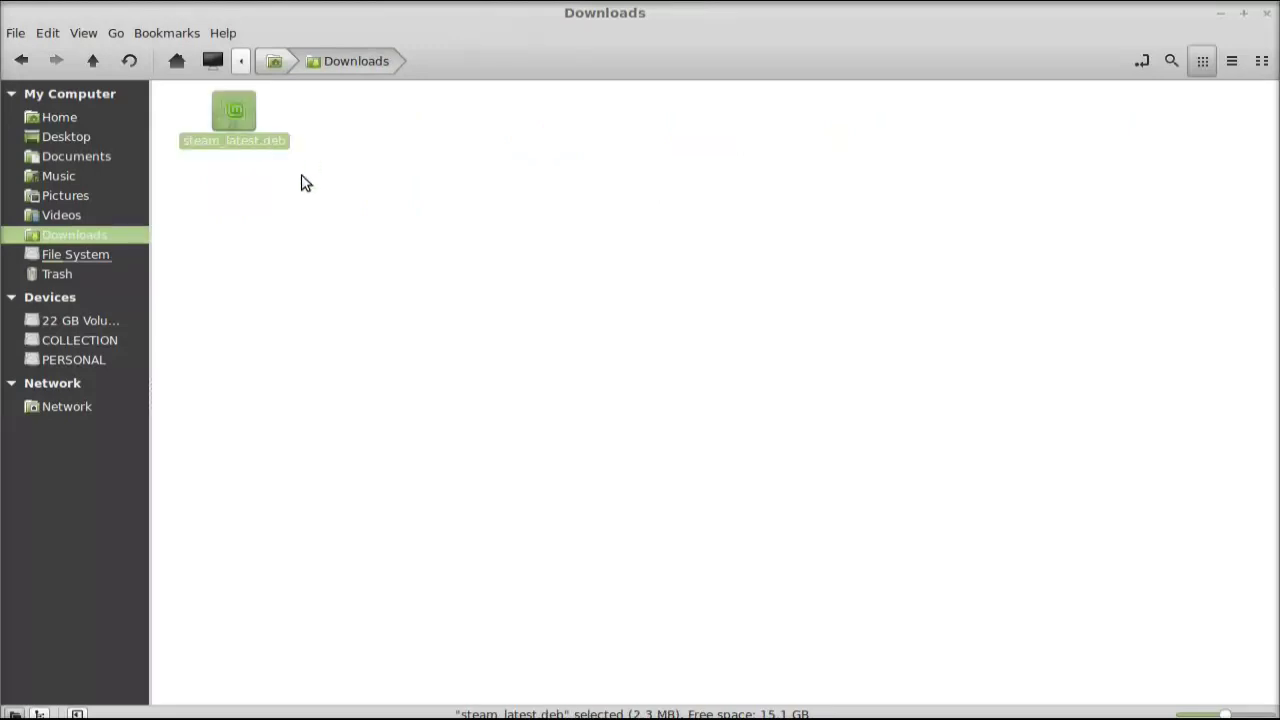
pyautogui.rightClick(245, 140)
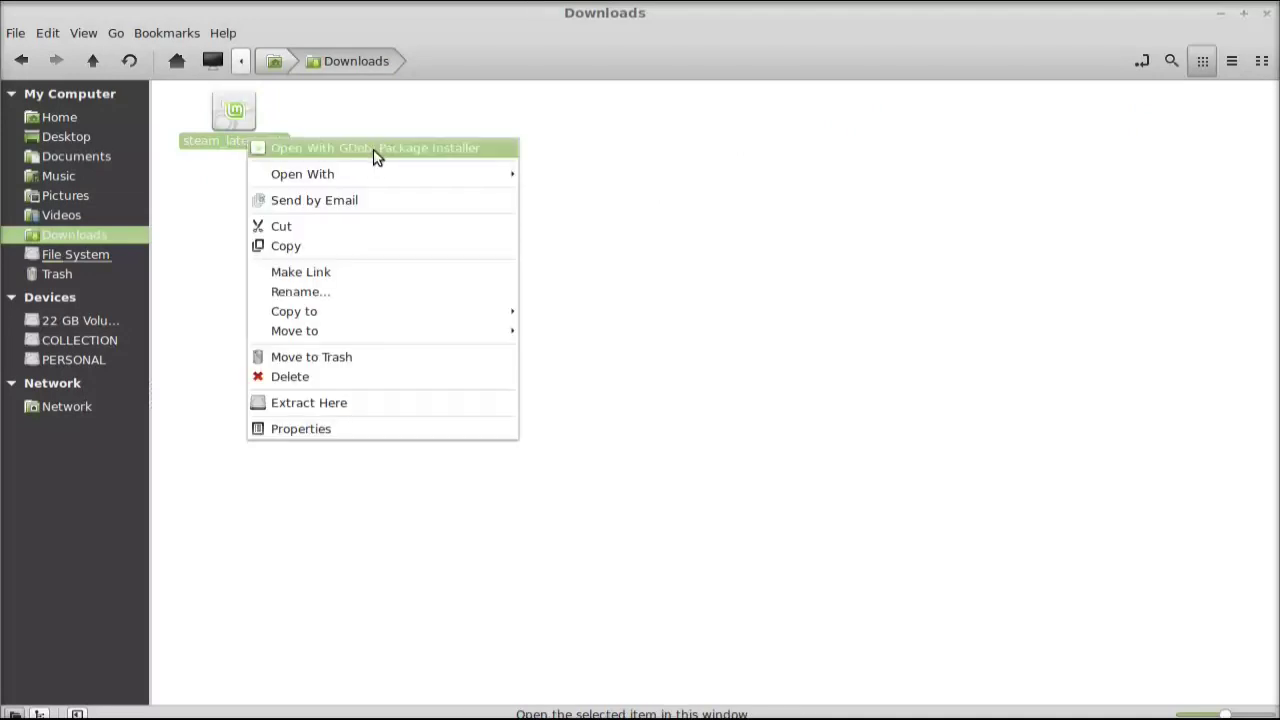
# Open steam_latest.deb in GDebi Package Installer, centre the window, and dismiss the older-version notice.
pyautogui.click(420, 148)
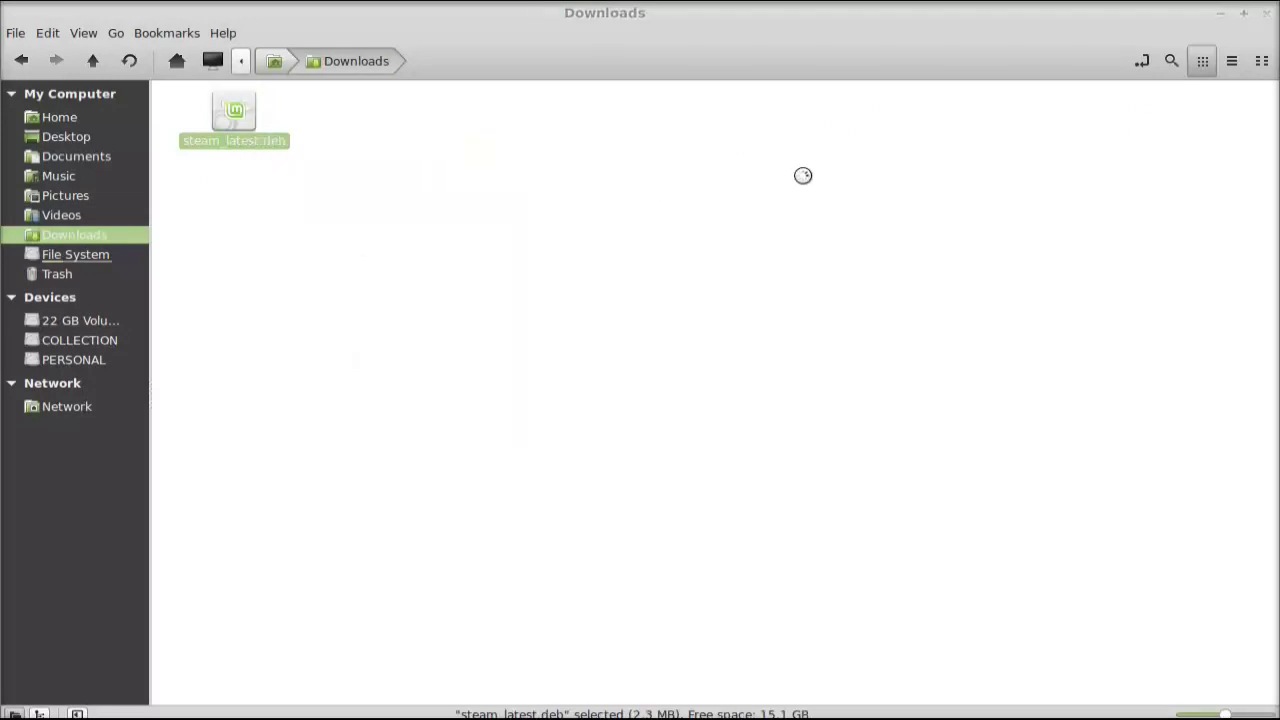
pyautogui.click(1268, 13)
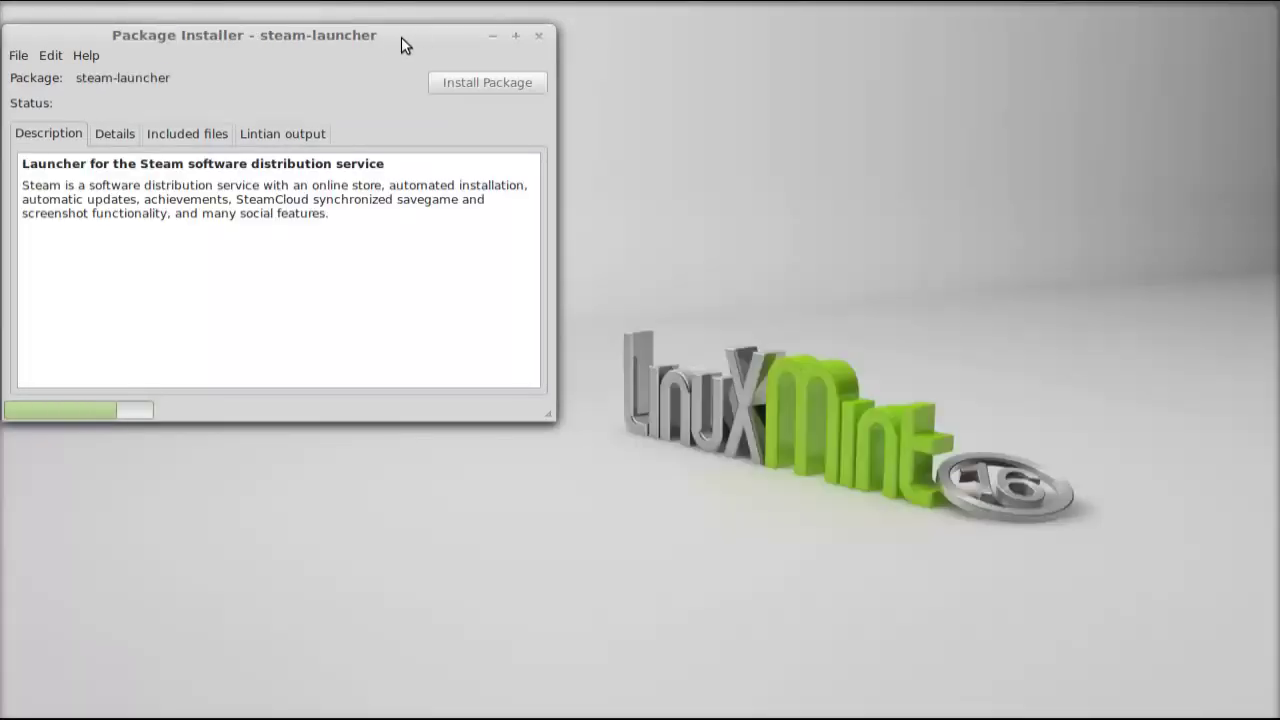
pyautogui.moveTo(409, 40); pyautogui.dragTo(619, 128)
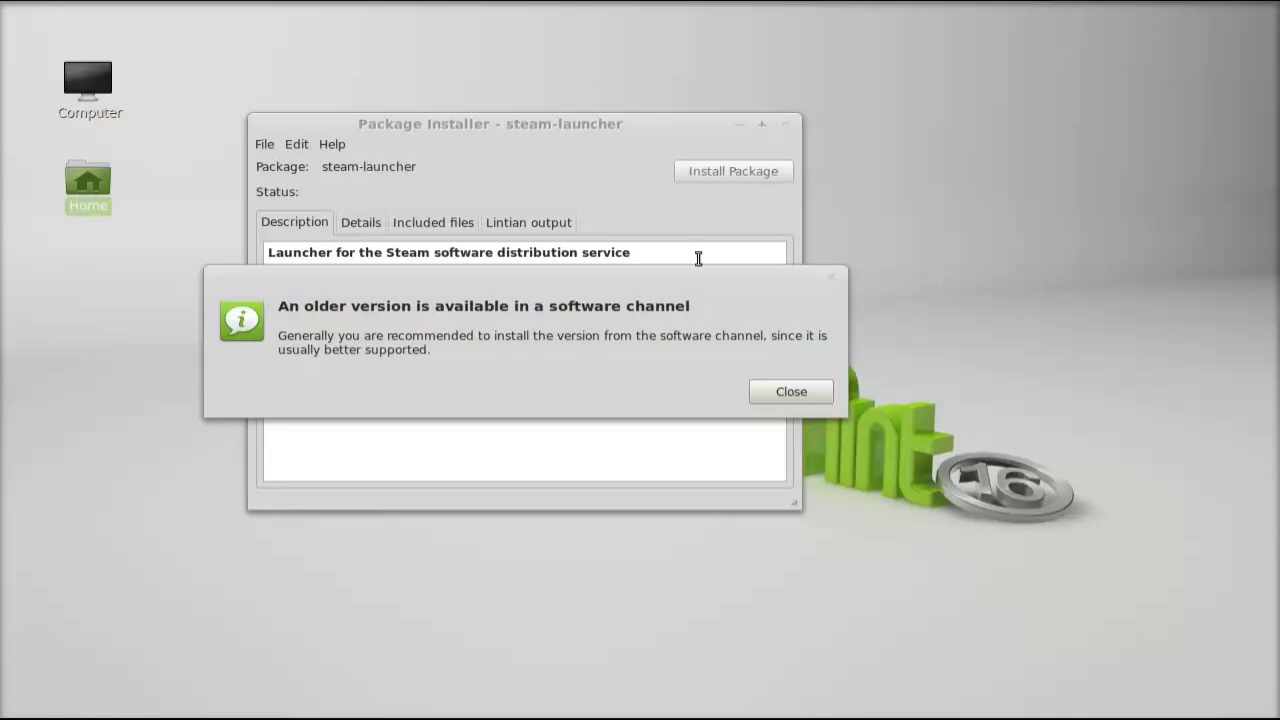
pyautogui.click(791, 391)
# Install the steam-launcher package, authorising with the administrator password, until installation finishes.
pyautogui.click(739, 171)
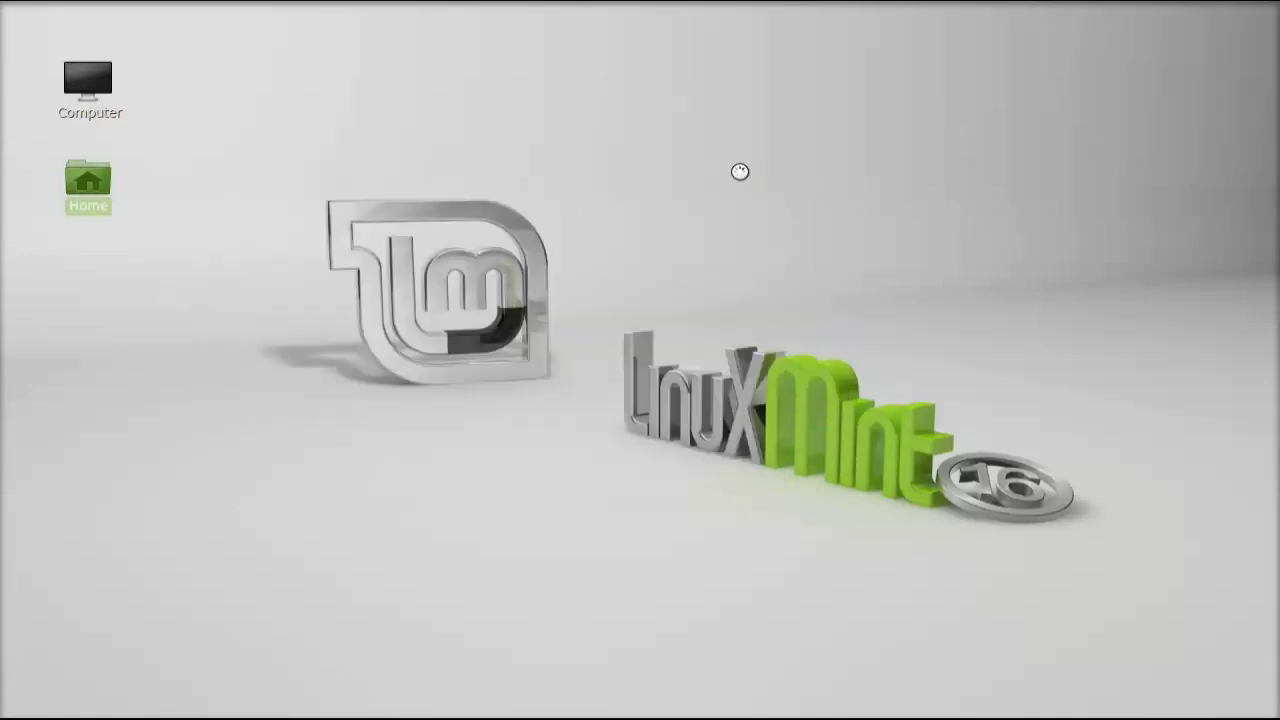
pyautogui.write('•••')
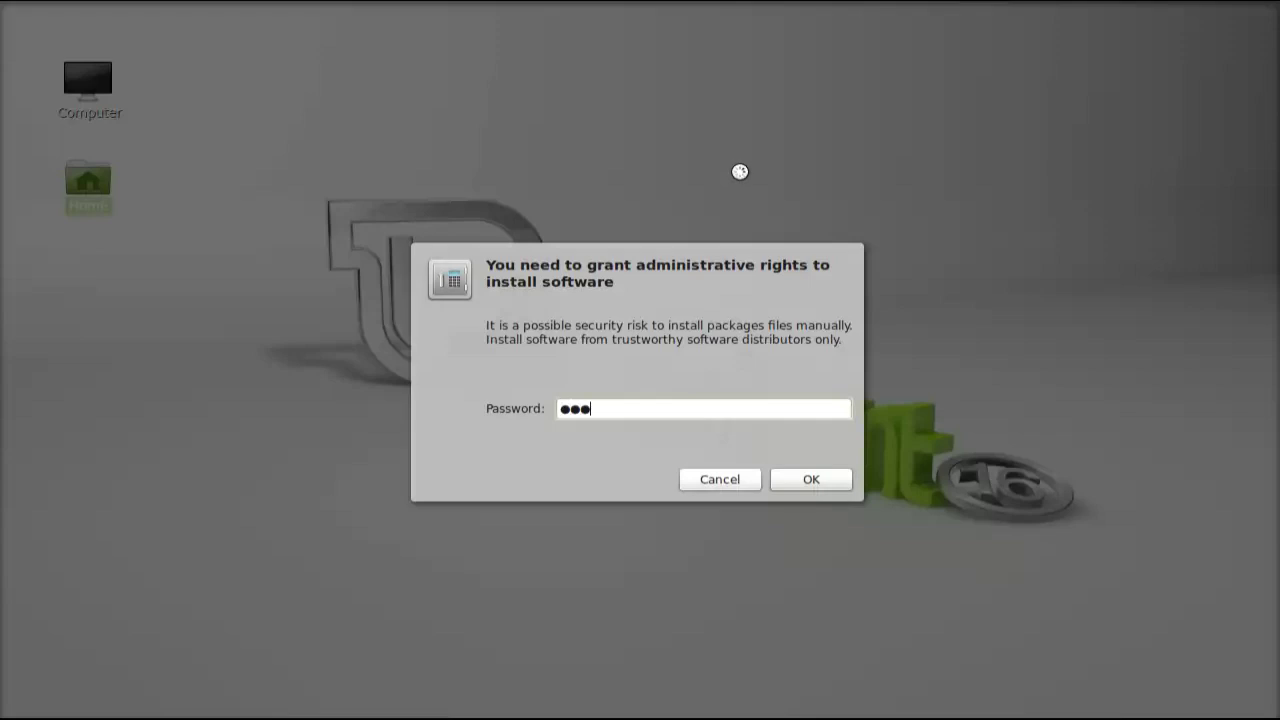
pyautogui.write('••••')
pyautogui.press('Return')
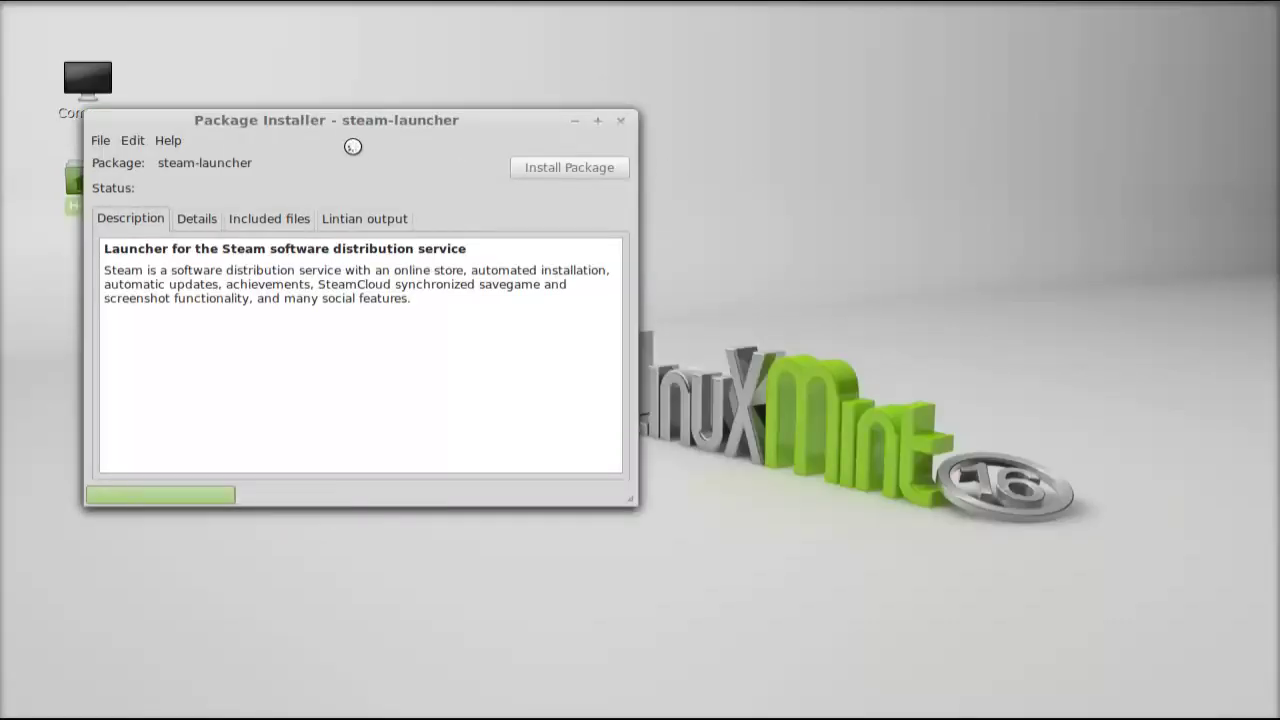
pyautogui.moveTo(343, 123); pyautogui.dragTo(477, 137)
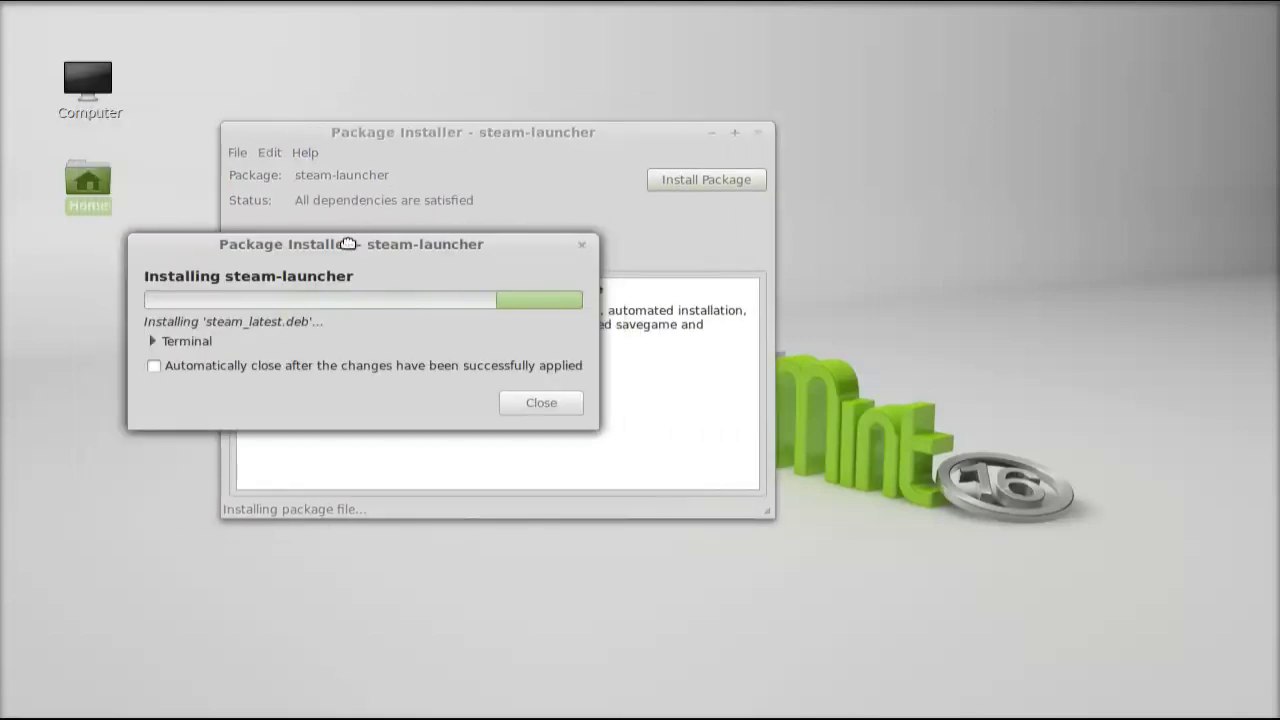
pyautogui.moveTo(347, 244); pyautogui.dragTo(513, 238)
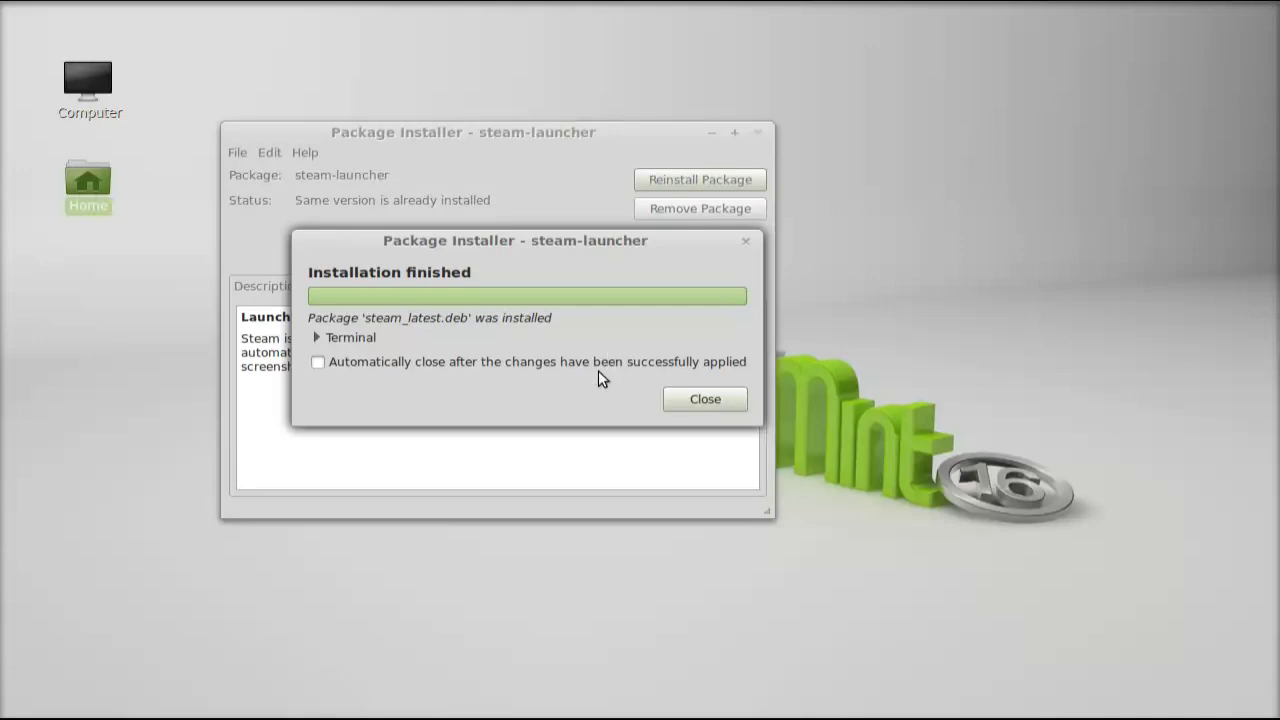
# Close both installer windows and launch Steam from the menu by searching 'stea'.
pyautogui.click(705, 399)
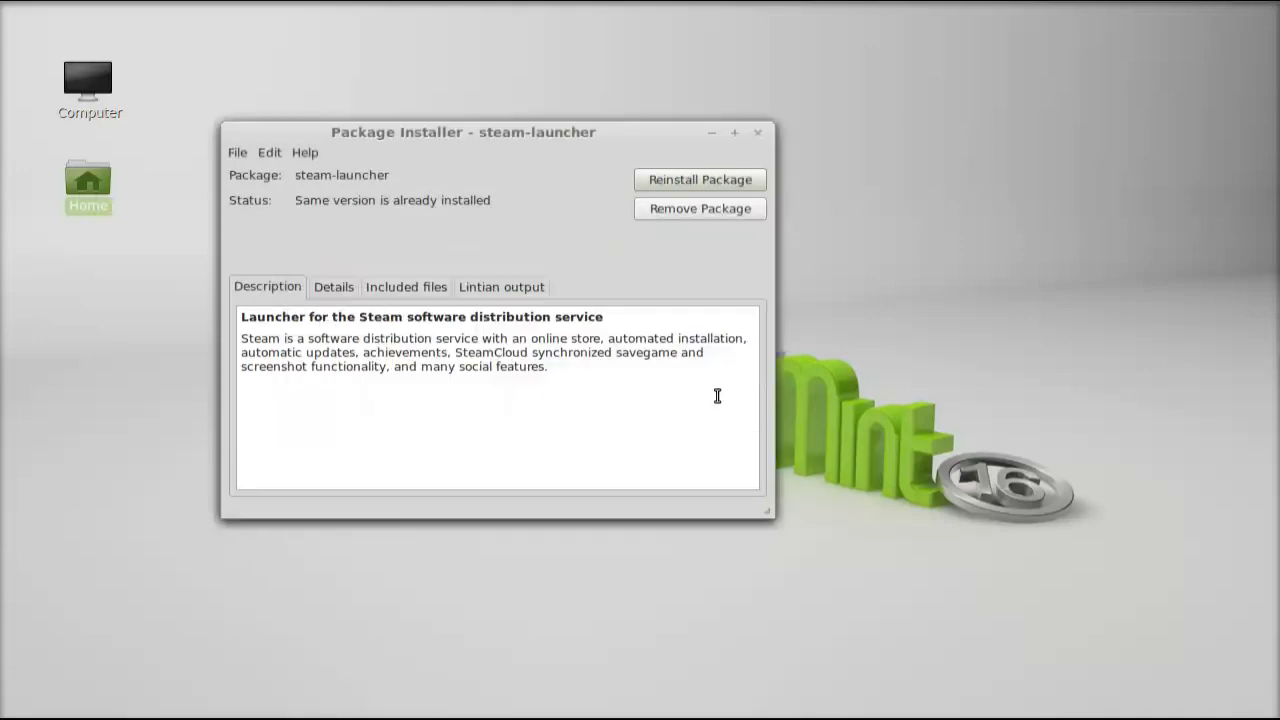
pyautogui.click(757, 133)
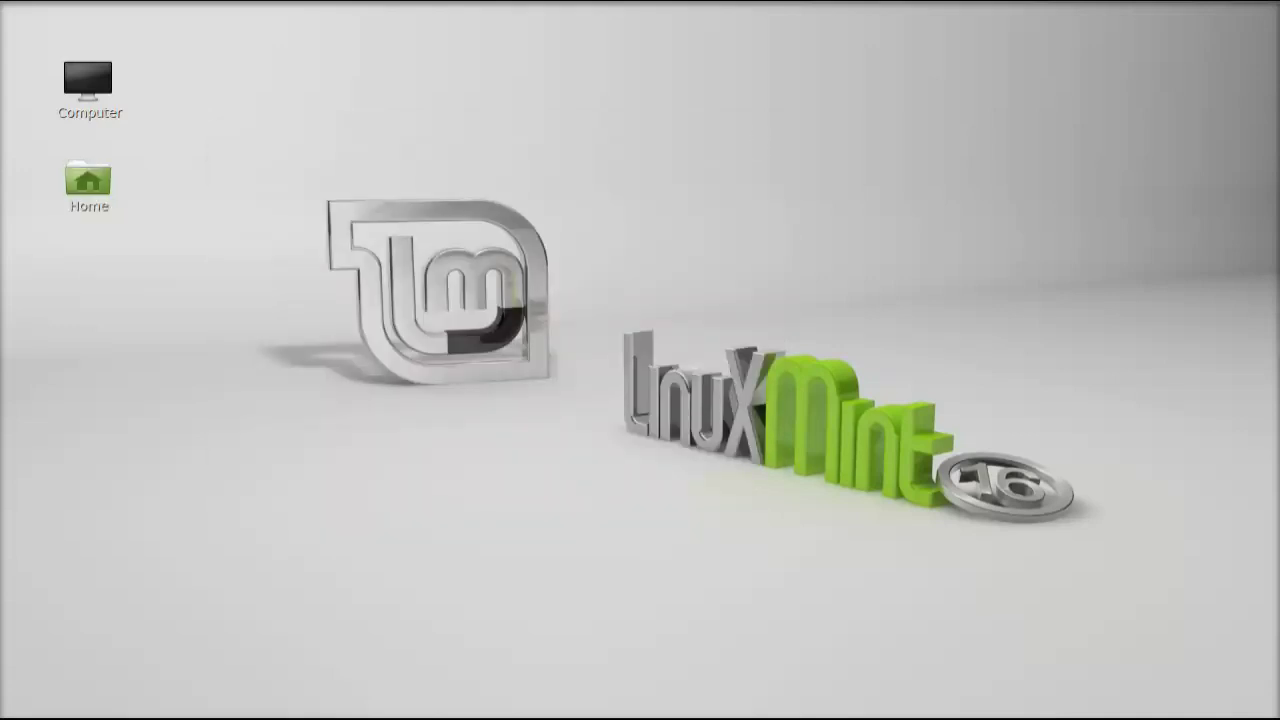
pyautogui.click(33, 715)
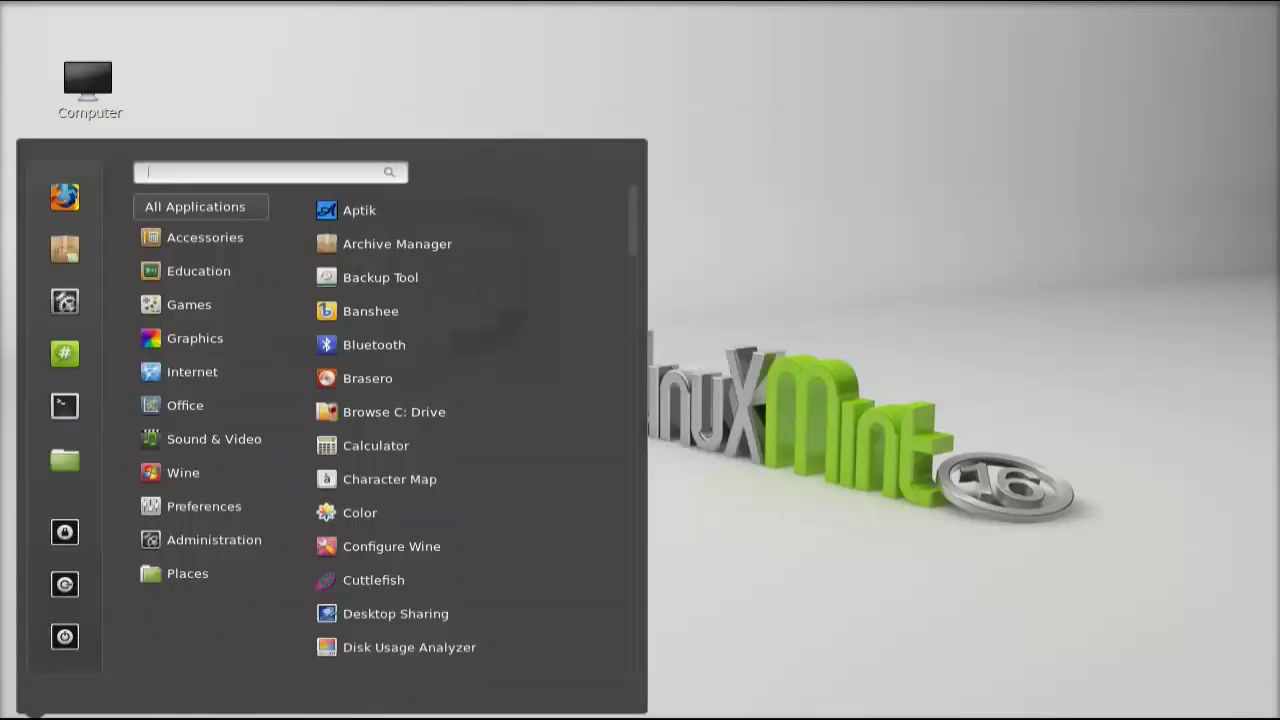
pyautogui.write('stea')
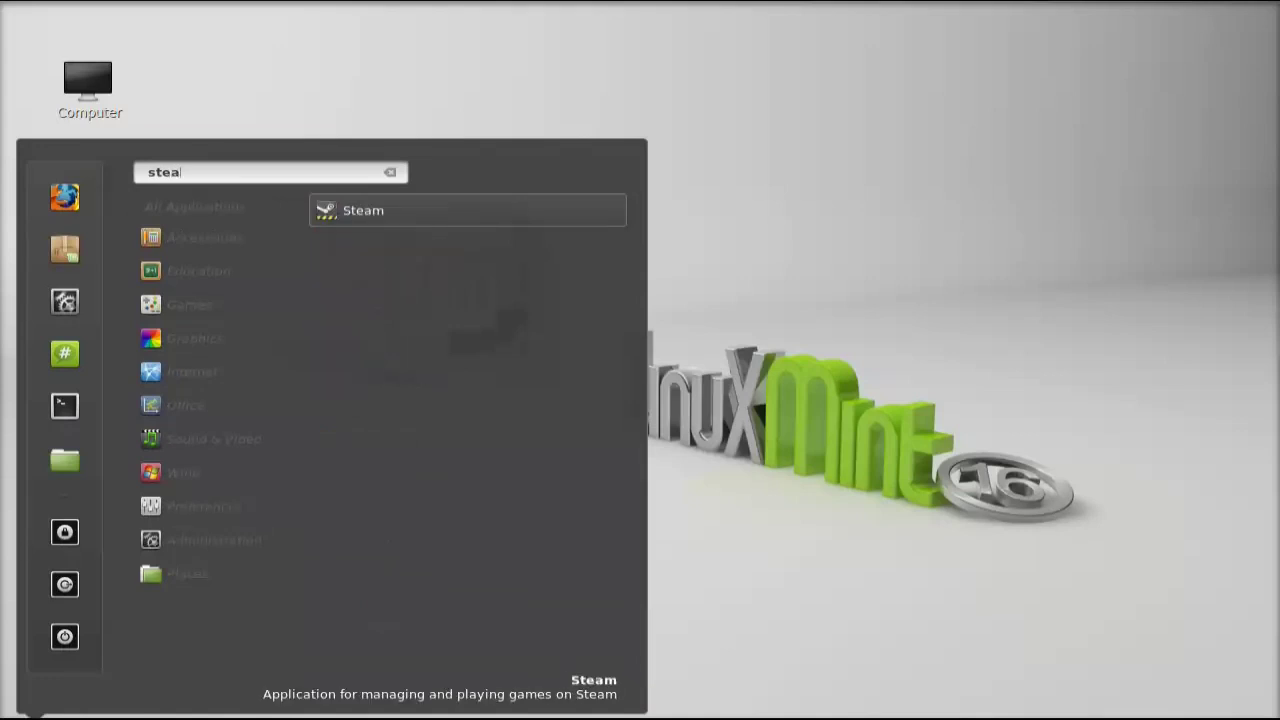
pyautogui.click(459, 203)
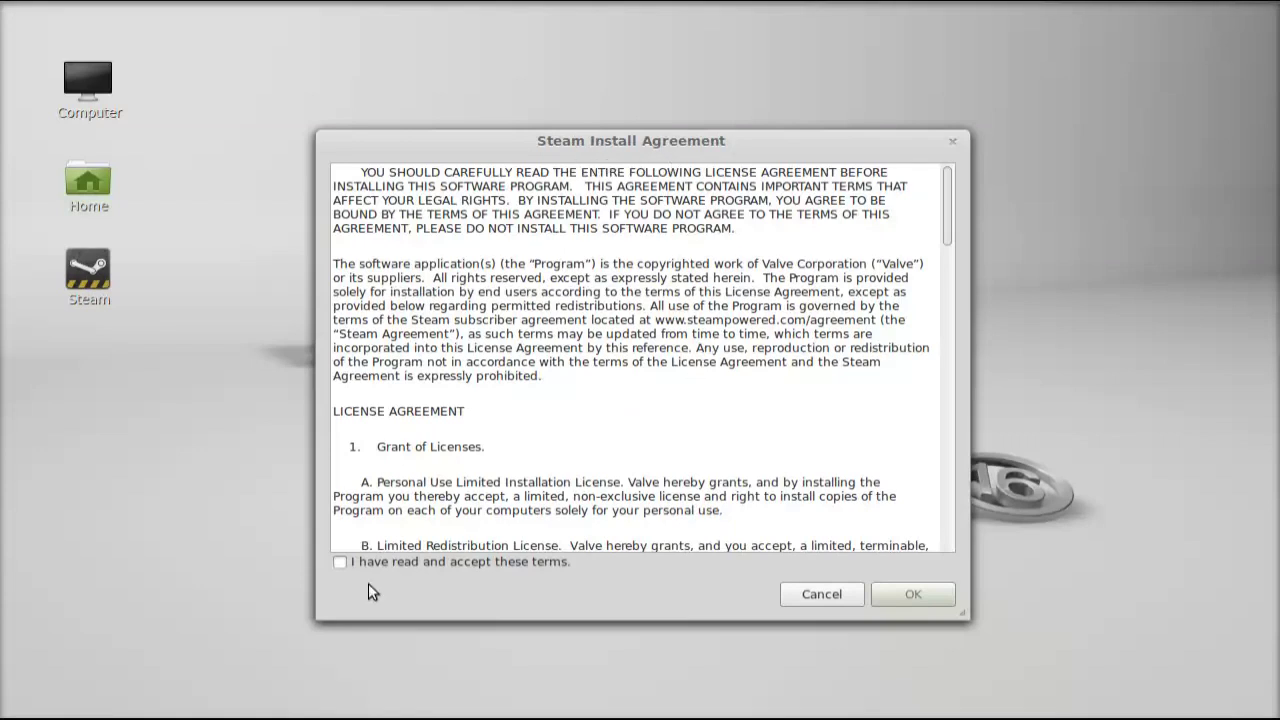
# Tick 'I have read and accept these terms' and confirm the Steam install agreement.
pyautogui.click(340, 562)
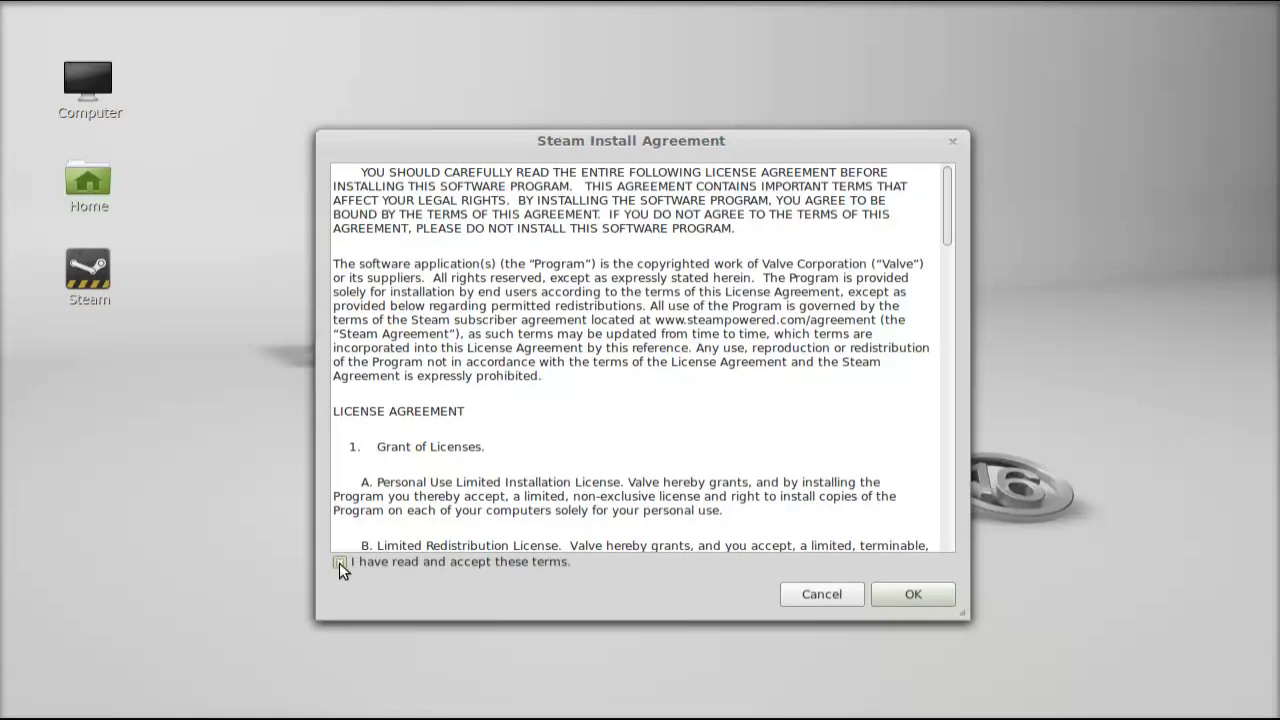
pyautogui.click(914, 596)
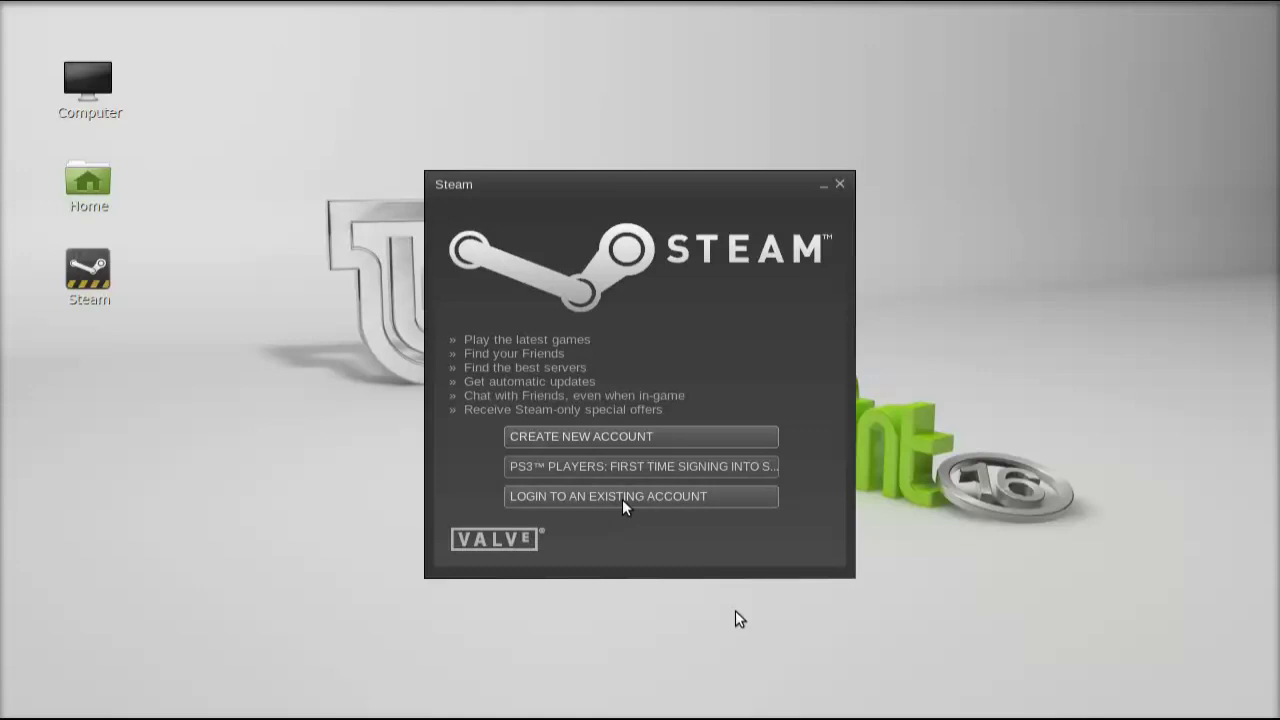
# Log in to an existing Steam account with the account name and password.
pyautogui.click(626, 503)
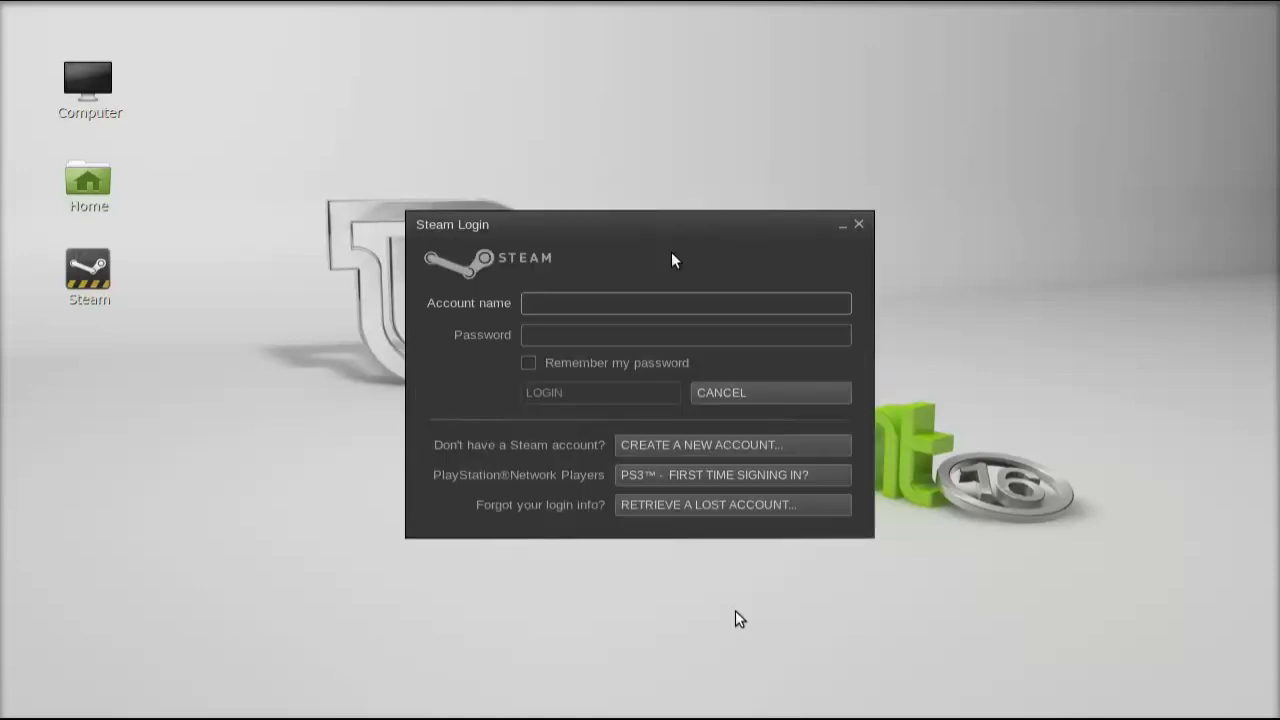
pyautogui.write('ambujakv1')
pyautogui.click(608, 334)
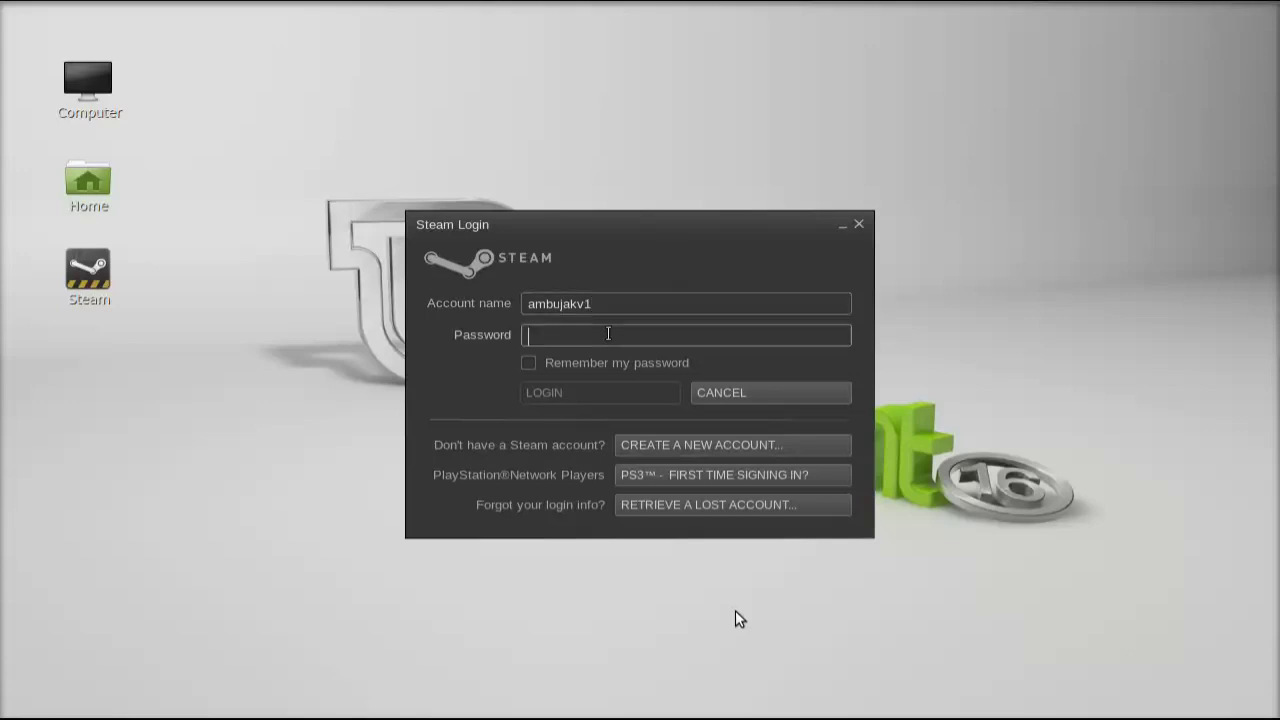
pyautogui.write('**********')
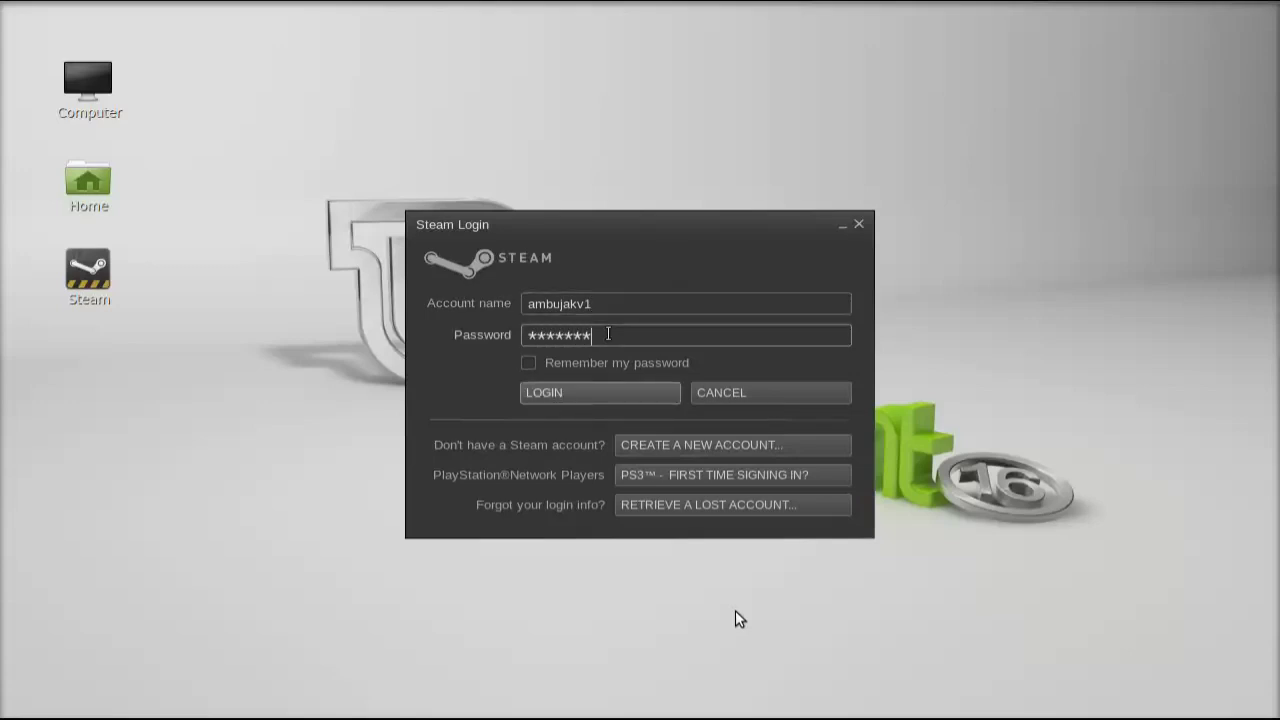
pyautogui.write('***')
pyautogui.click(540, 394)
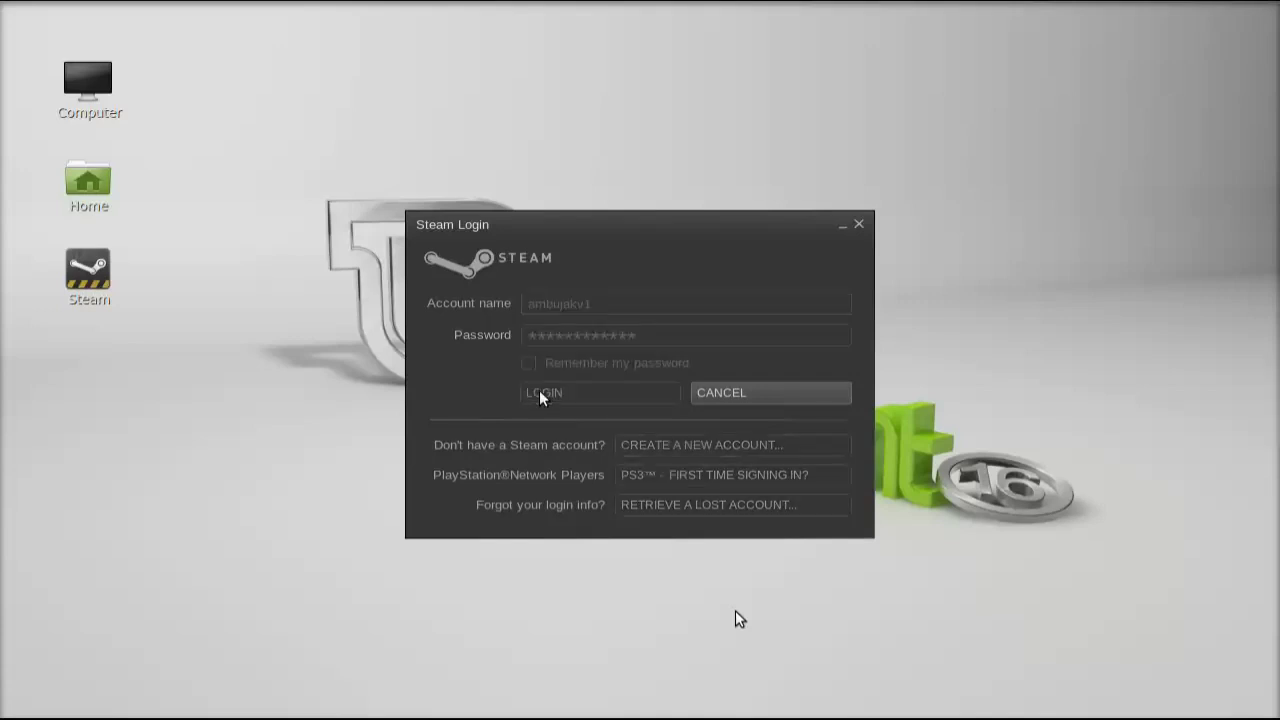